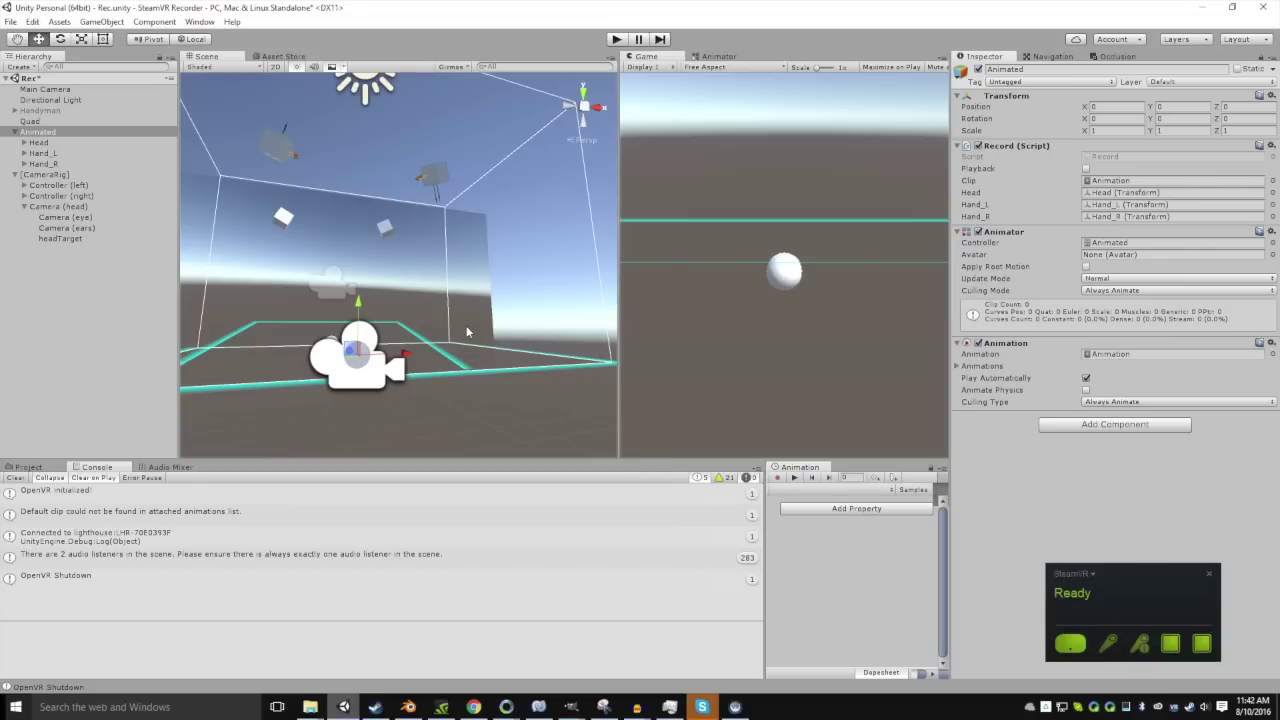
Orbit around the play area and do a quick start-stop test run of the scene.
mouse_move(464, 325)
alt+mouse_down()
mouse_move(480, 348)
mouse_move(219, 371)
alt+mouse_up()
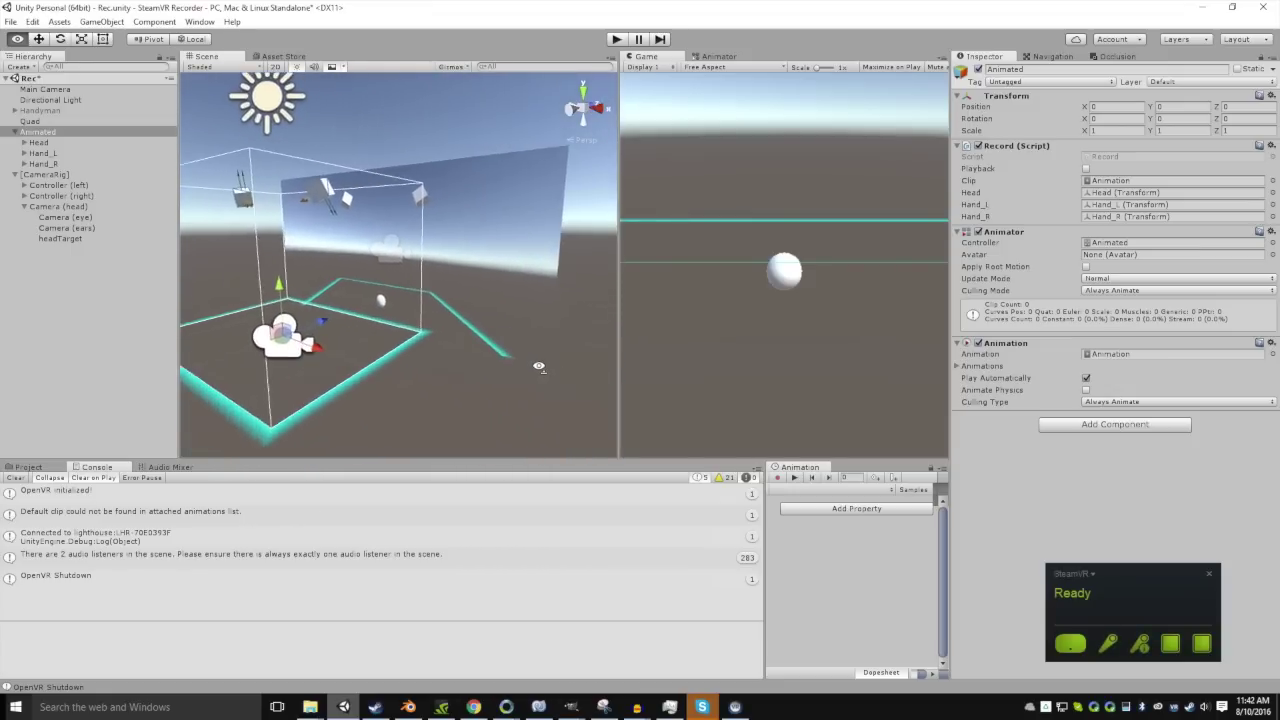
alt+drag(219, 371, 591, 364)
drag(767, 558, 736, 574)
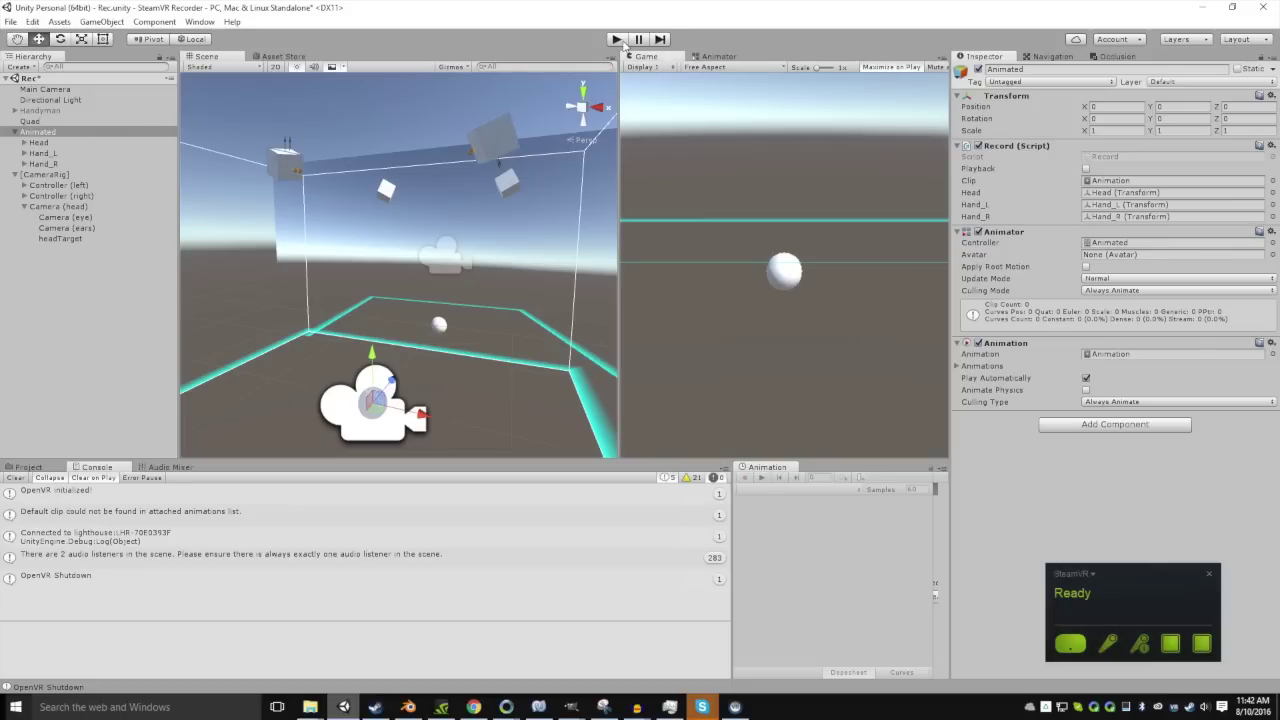
click(617, 39)
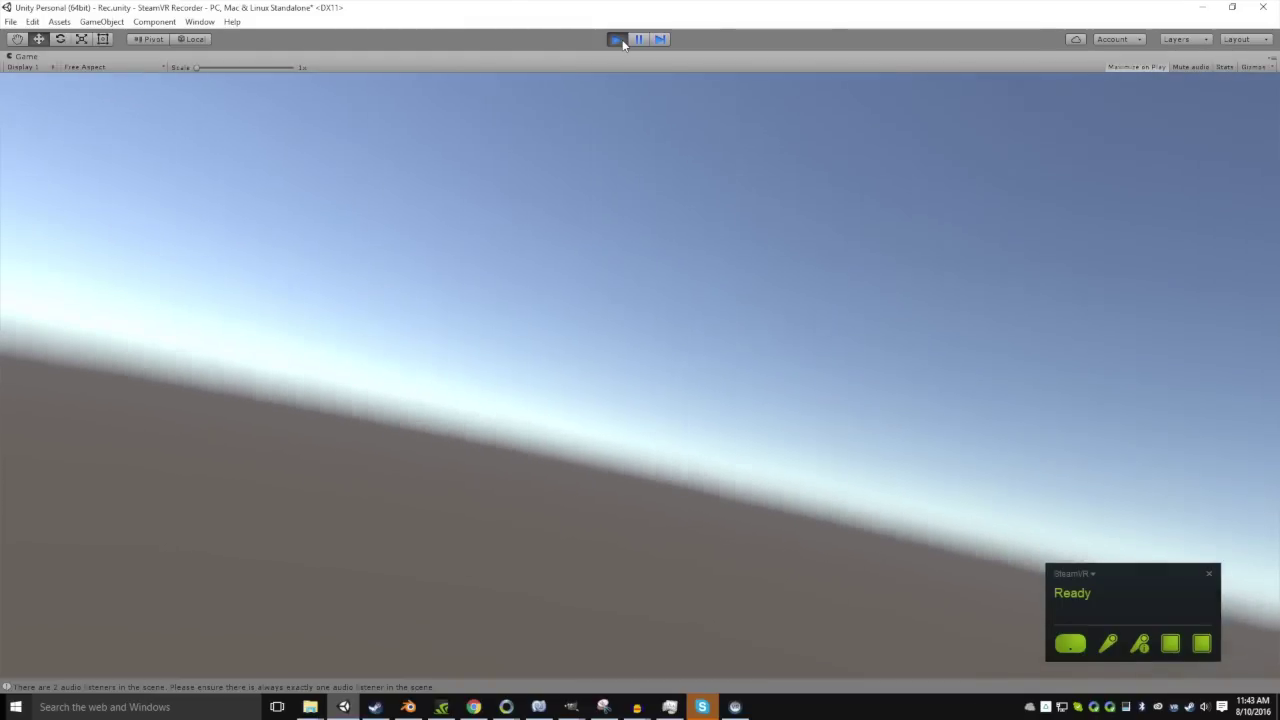
click(619, 40)
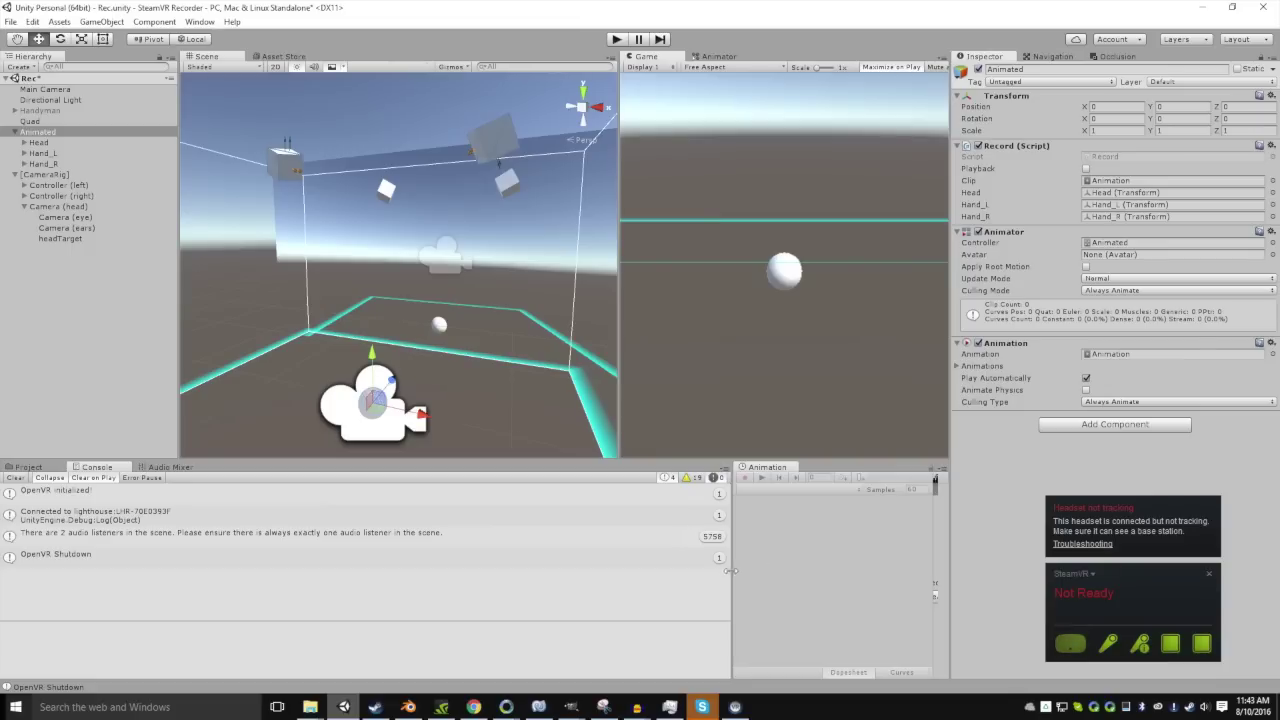
Assign the Animation clip as the Foo state's motion in the Animator graph.
drag(731, 571, 354, 542)
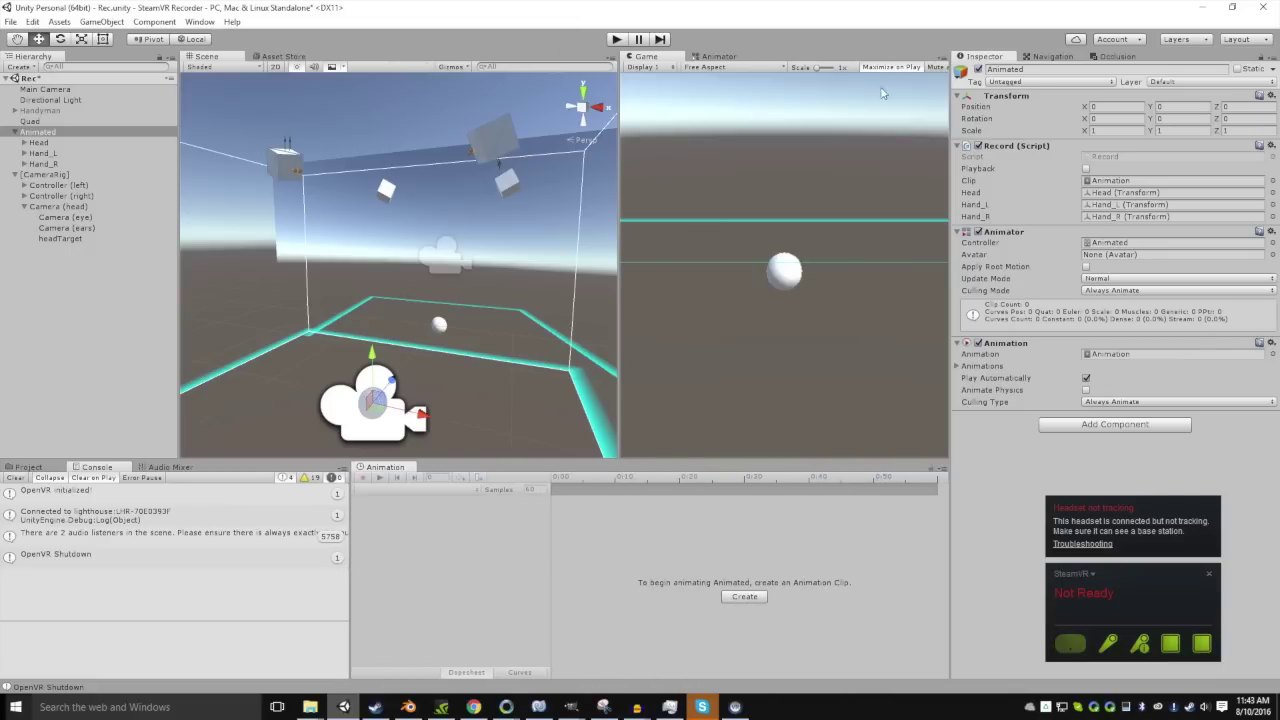
click(718, 57)
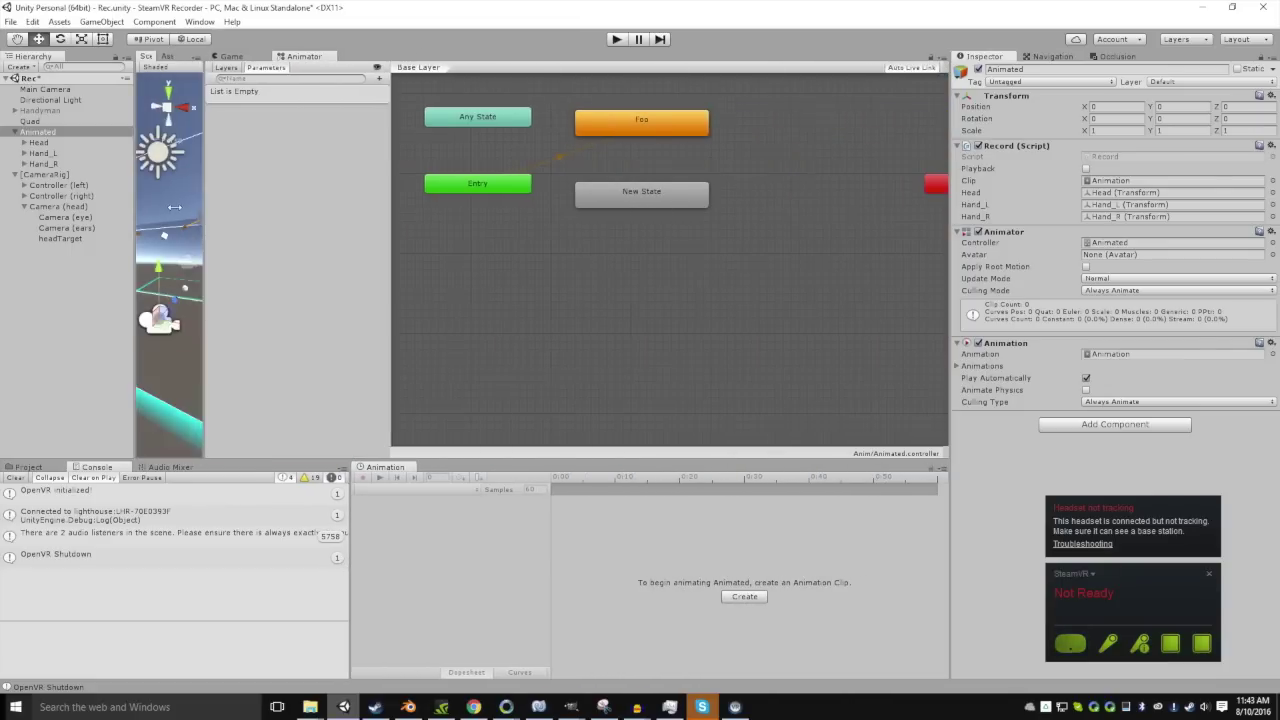
drag(619, 193, 300, 190)
click(665, 128)
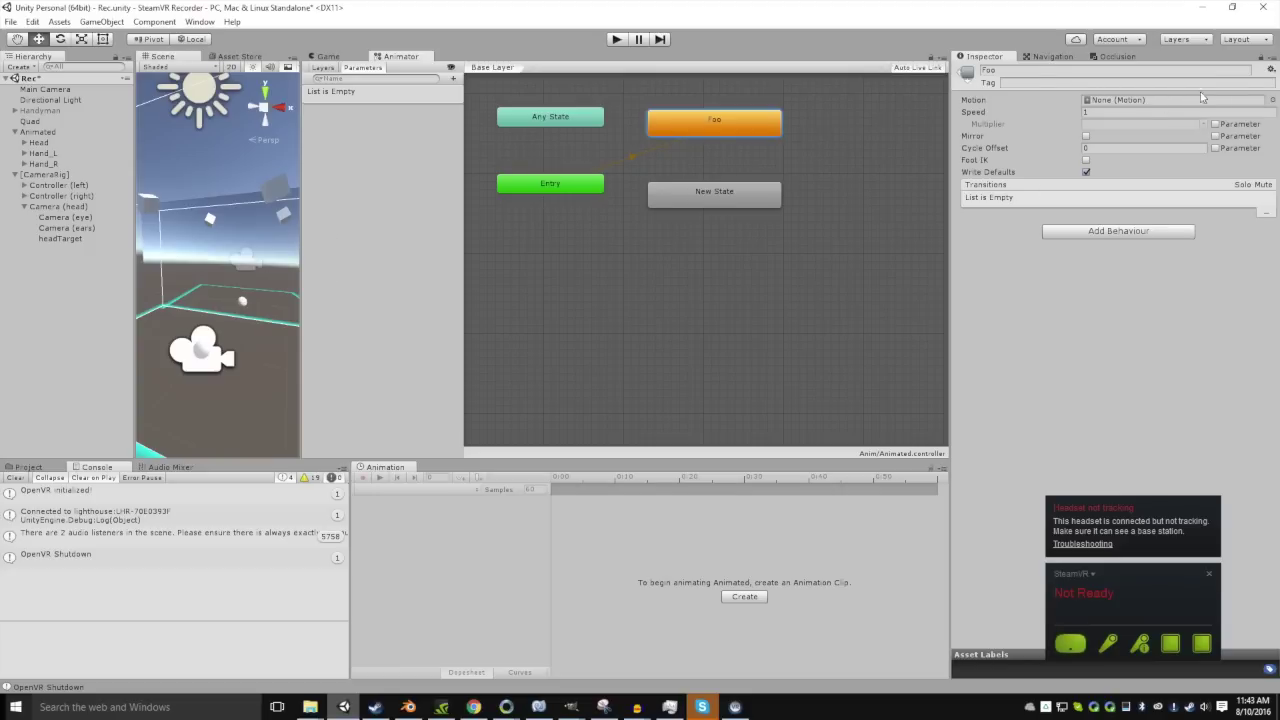
click(1272, 100)
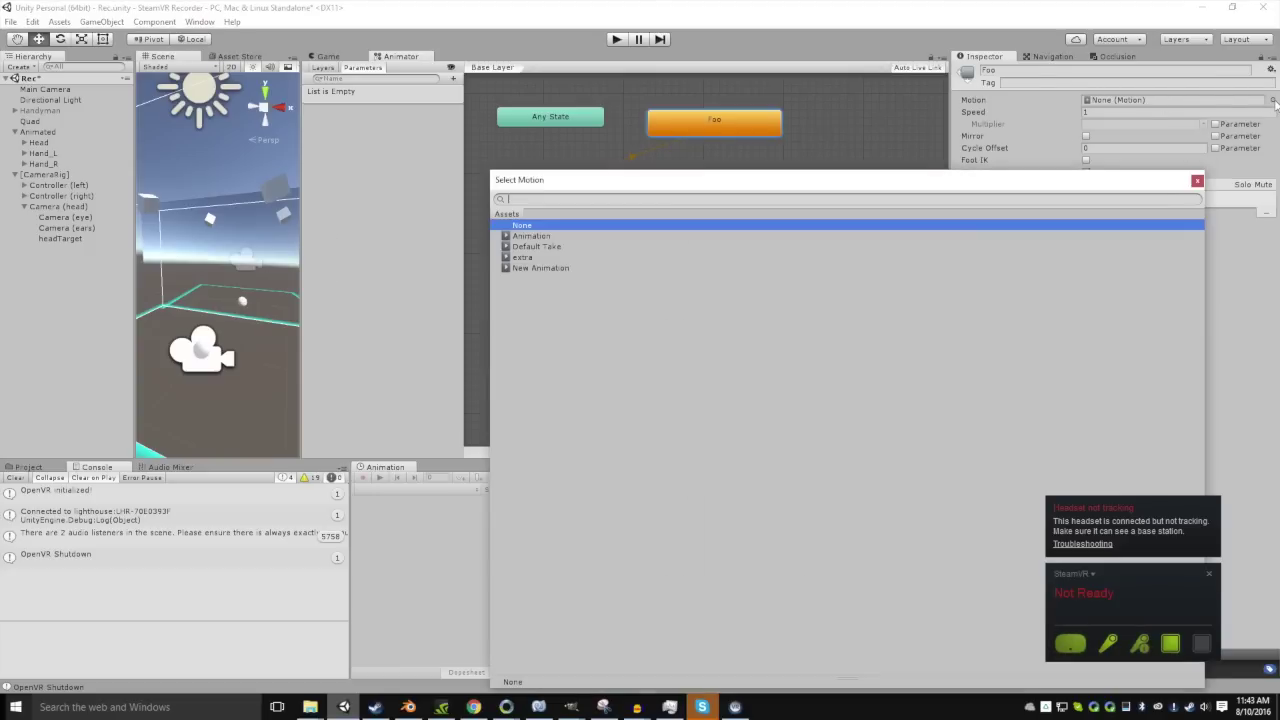
double_click(531, 236)
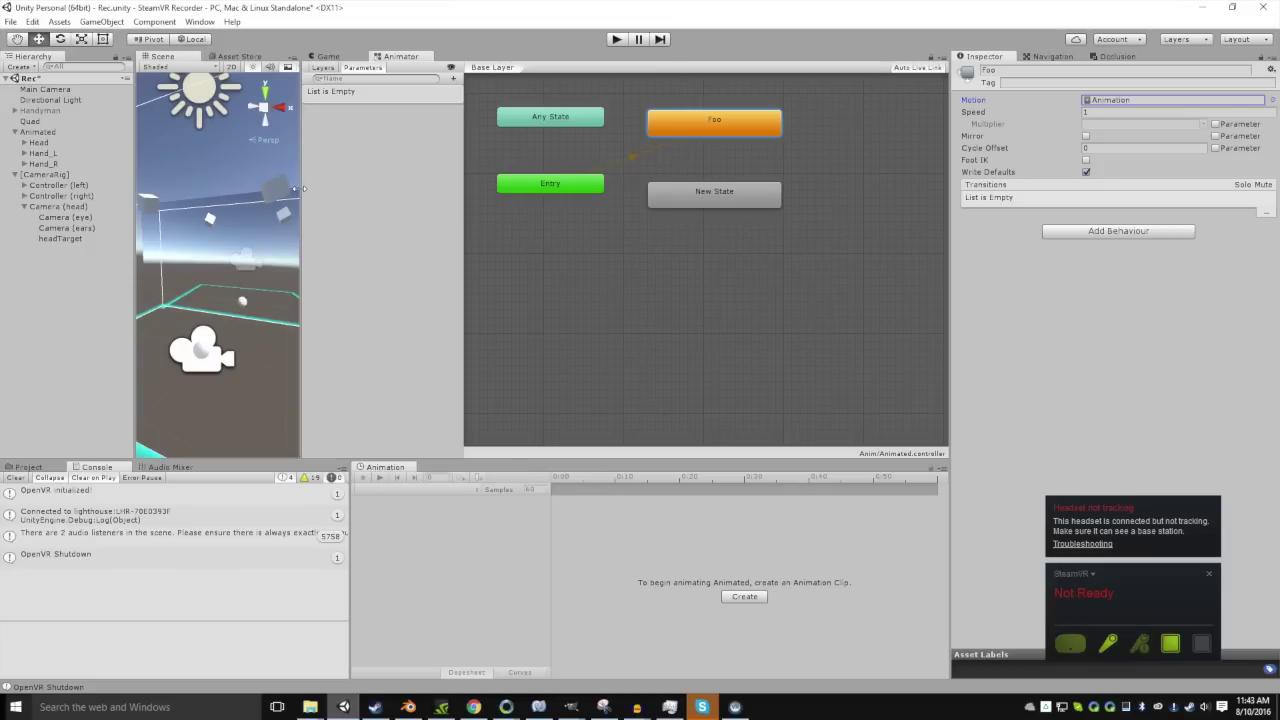
drag(301, 188, 650, 250)
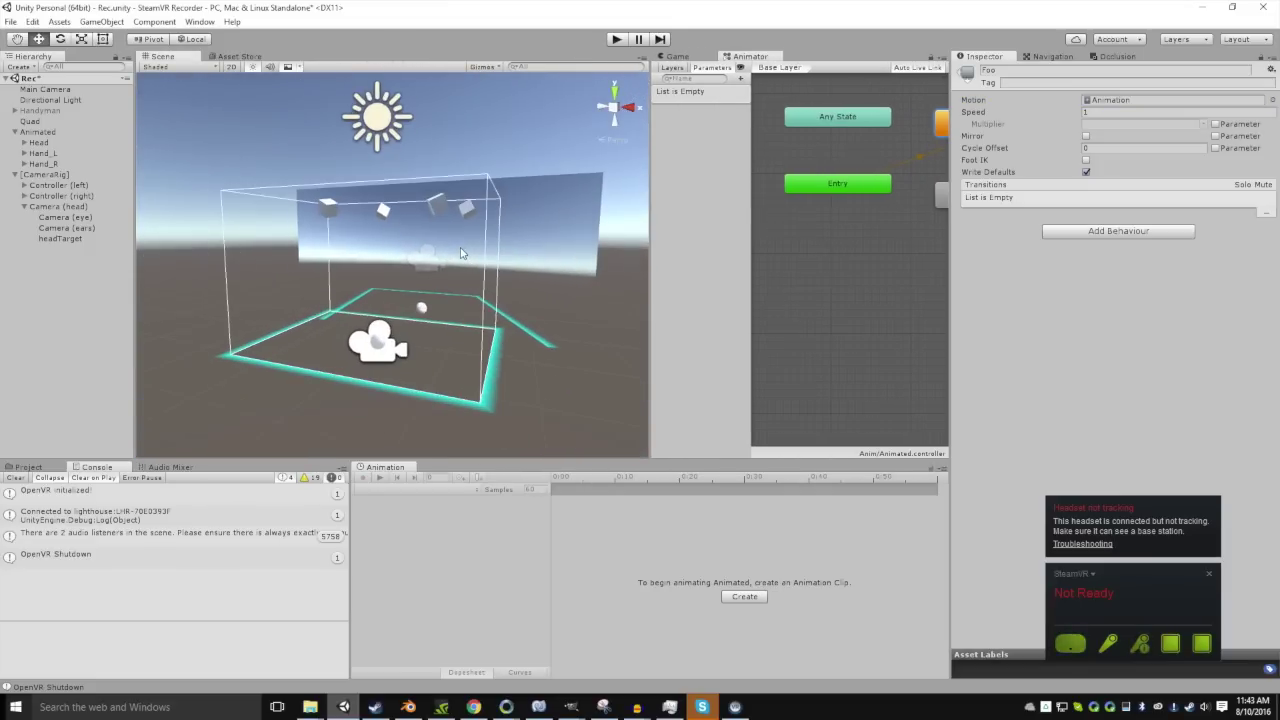
right_drag(461, 254, 336, 221)
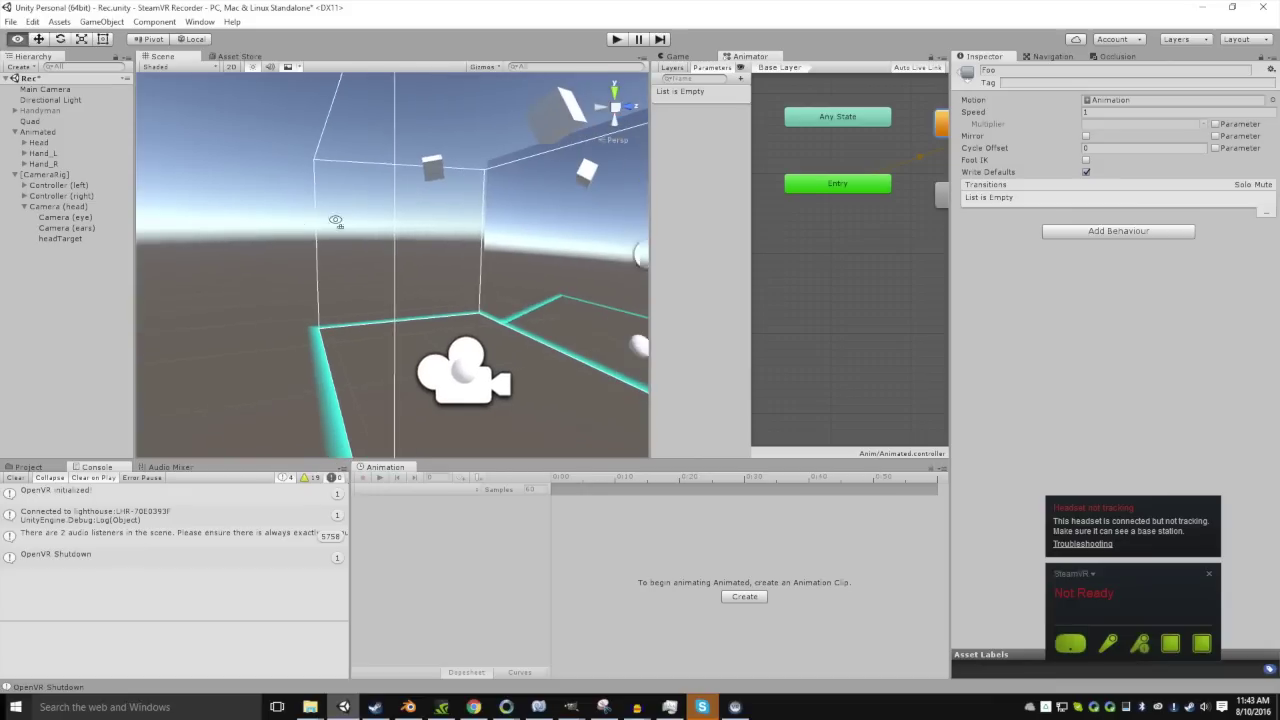
Select the Animated object and enable Playback on its Record script.
click(40, 132)
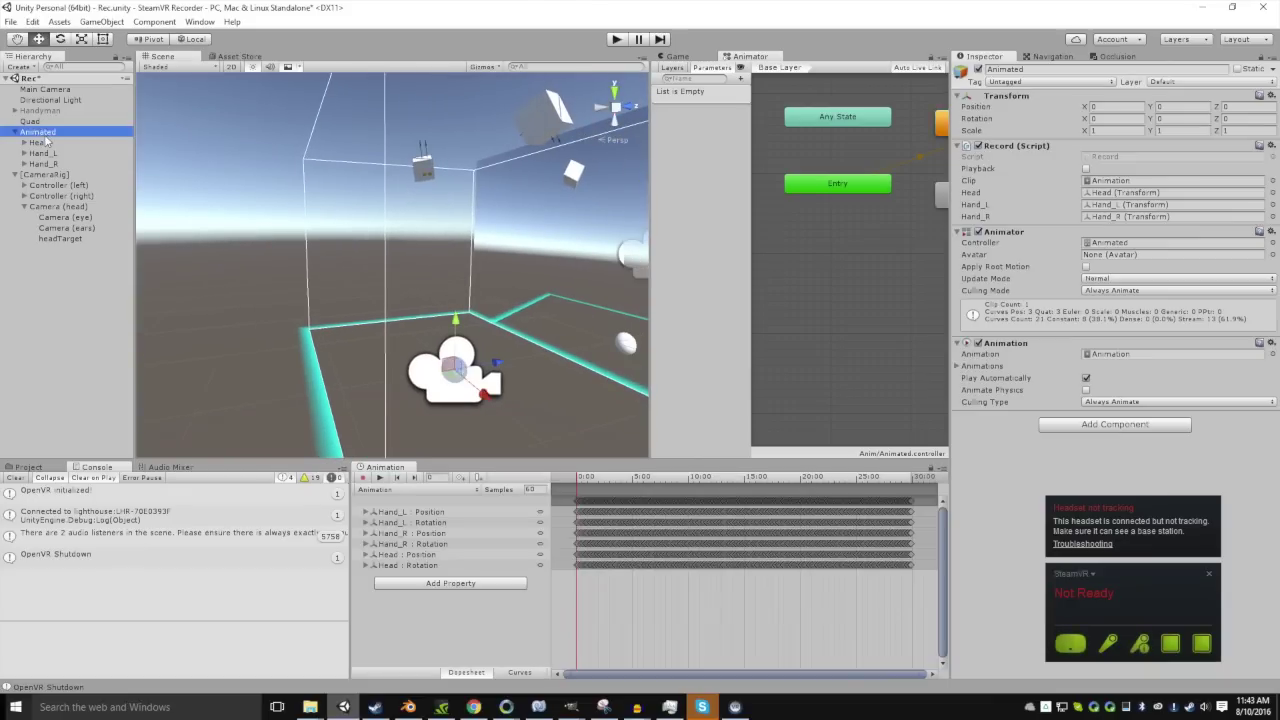
scroll(645, 551, up, 1)
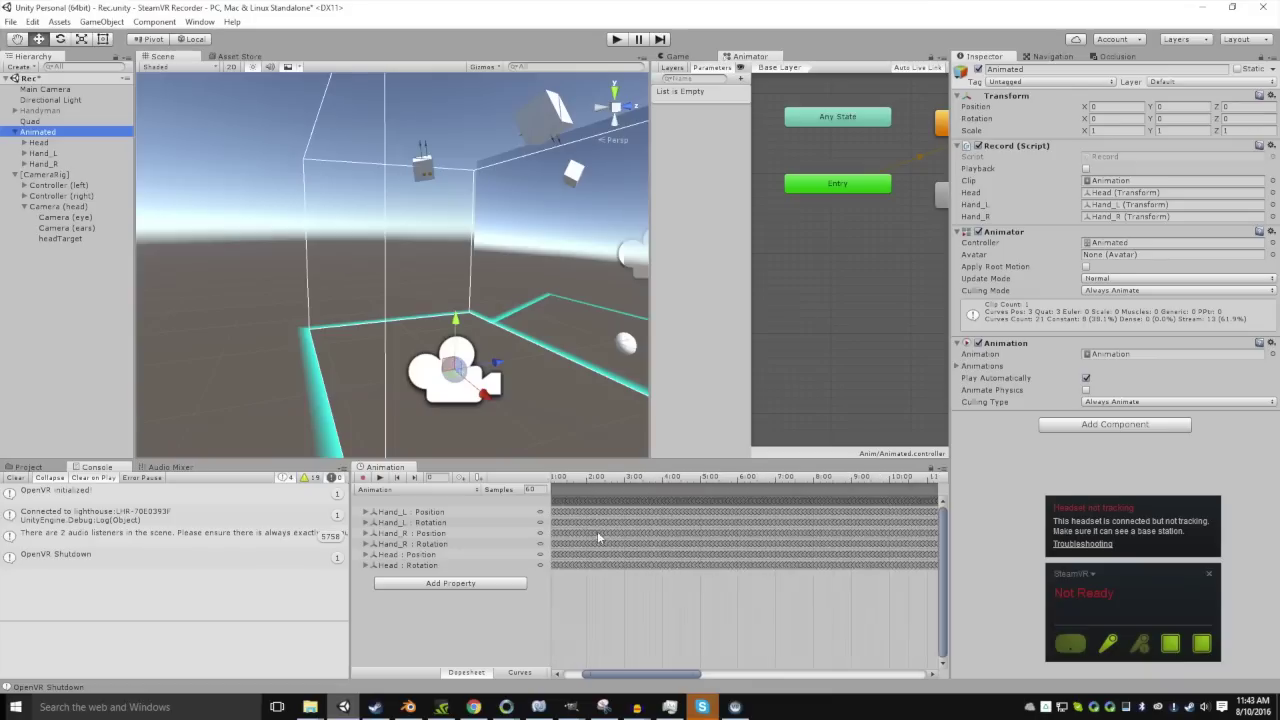
scroll(597, 531, down, 2)
scroll(599, 527, down, 2)
scroll(595, 520, down, 2)
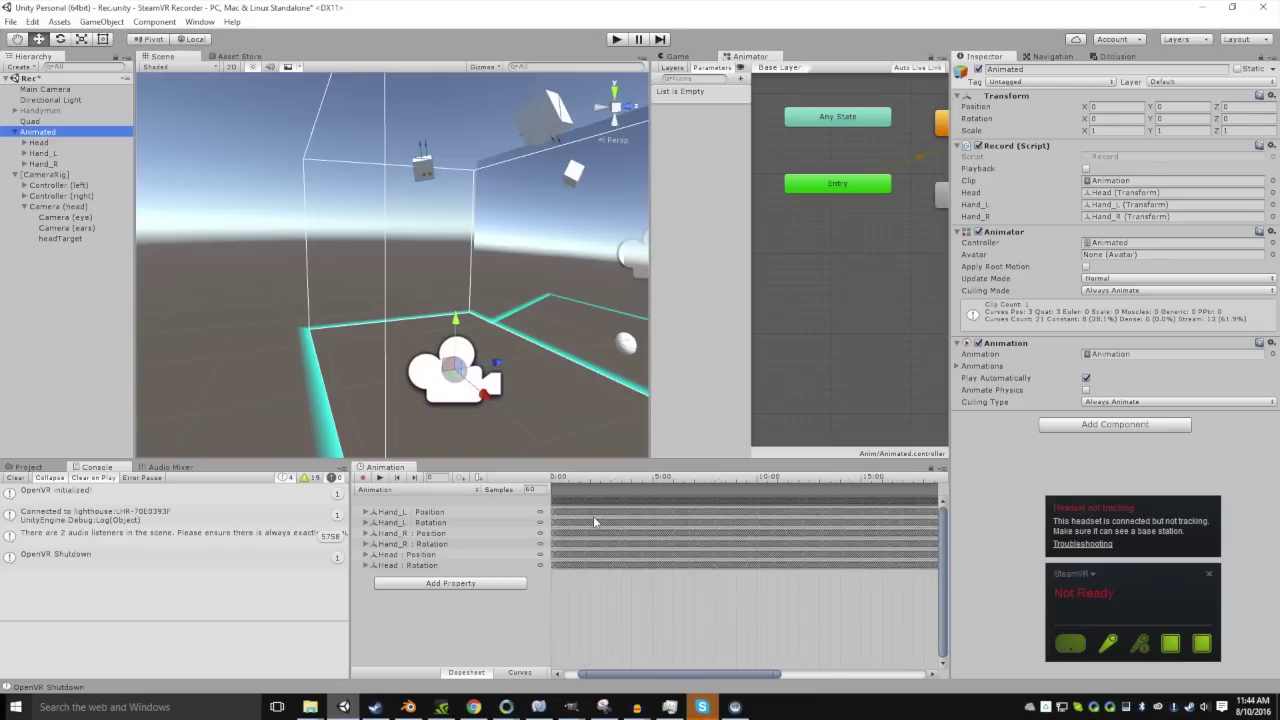
scroll(593, 516, down, 2)
click(578, 484)
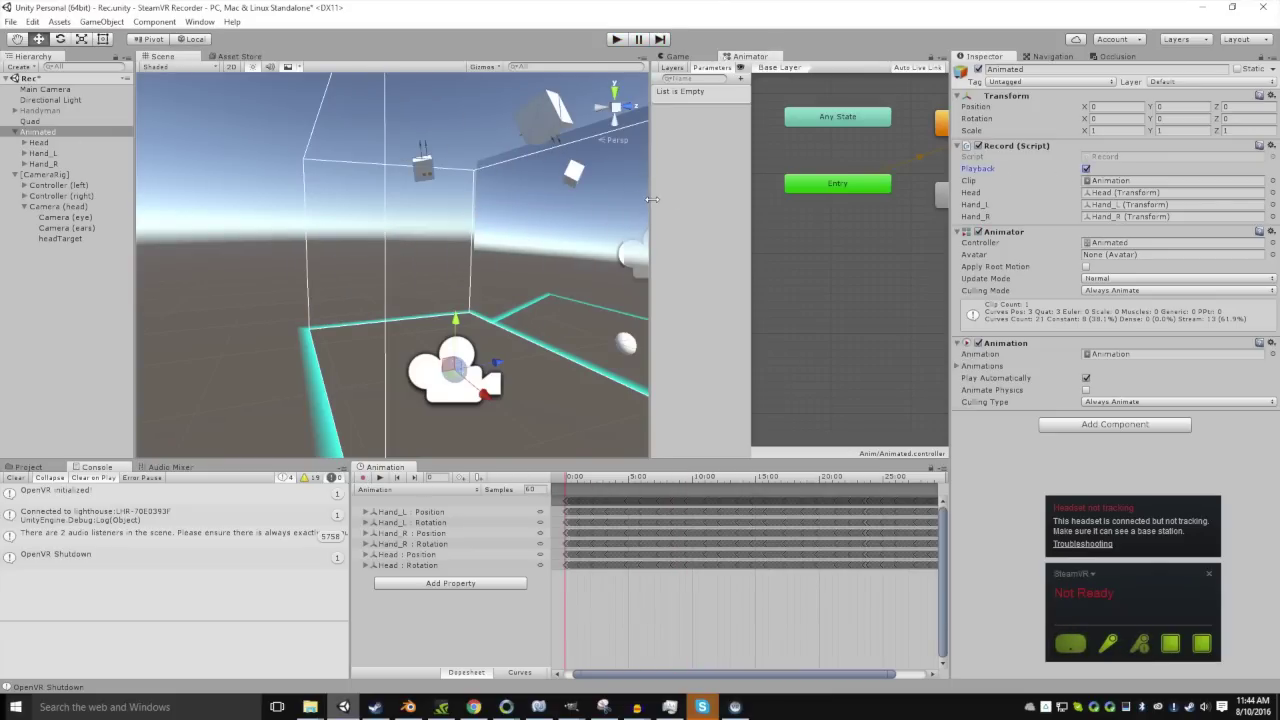
Bring up the Game view, then start and stop a playback run of the recorded clip.
drag(651, 199, 587, 199)
click(607, 58)
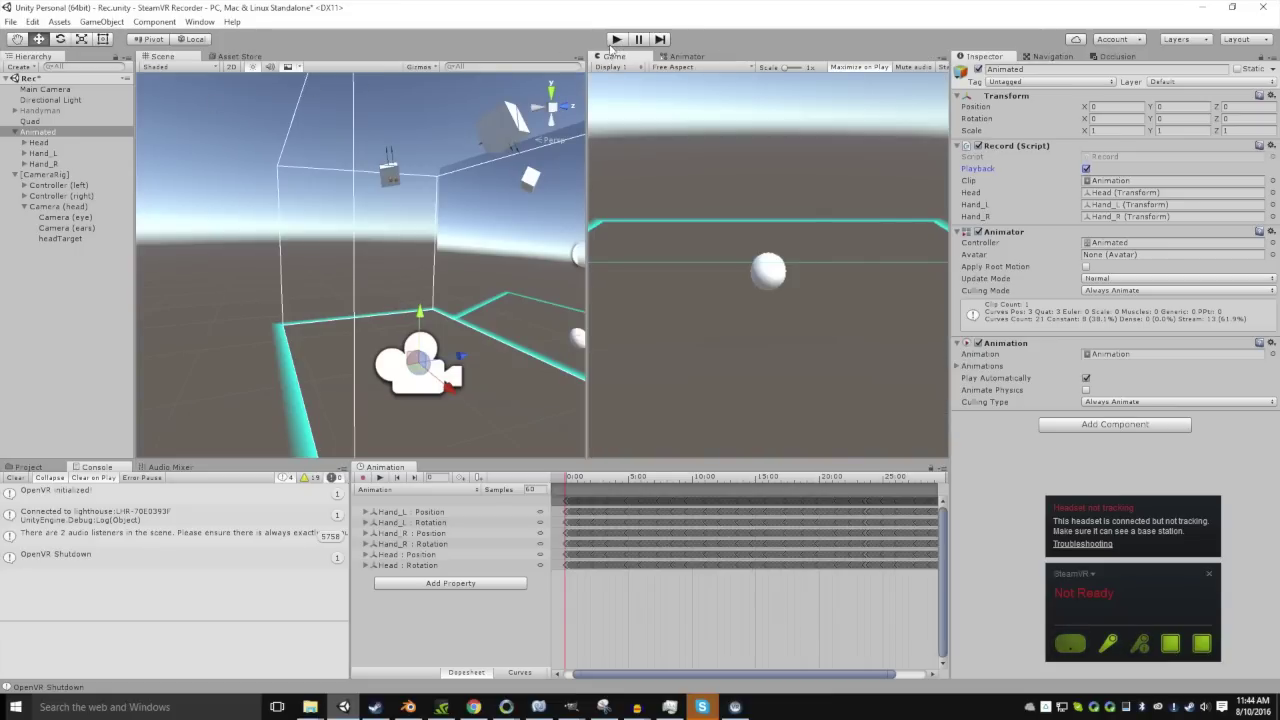
click(617, 40)
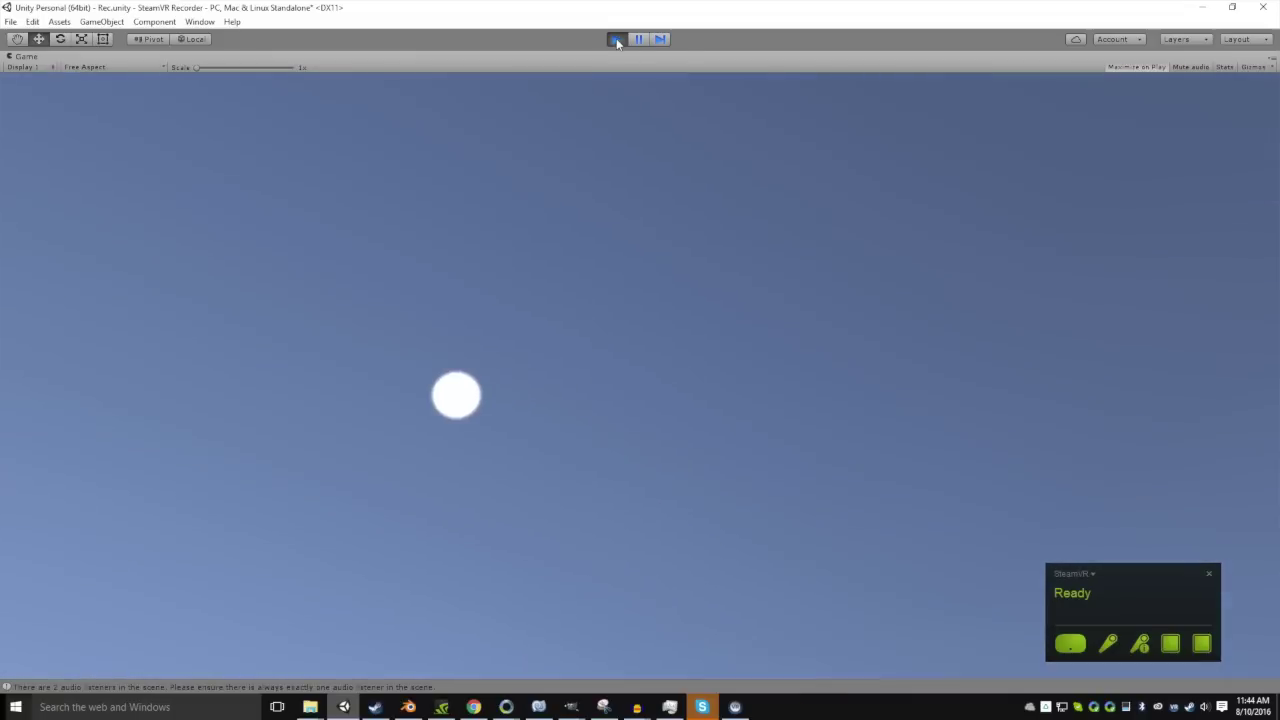
click(617, 40)
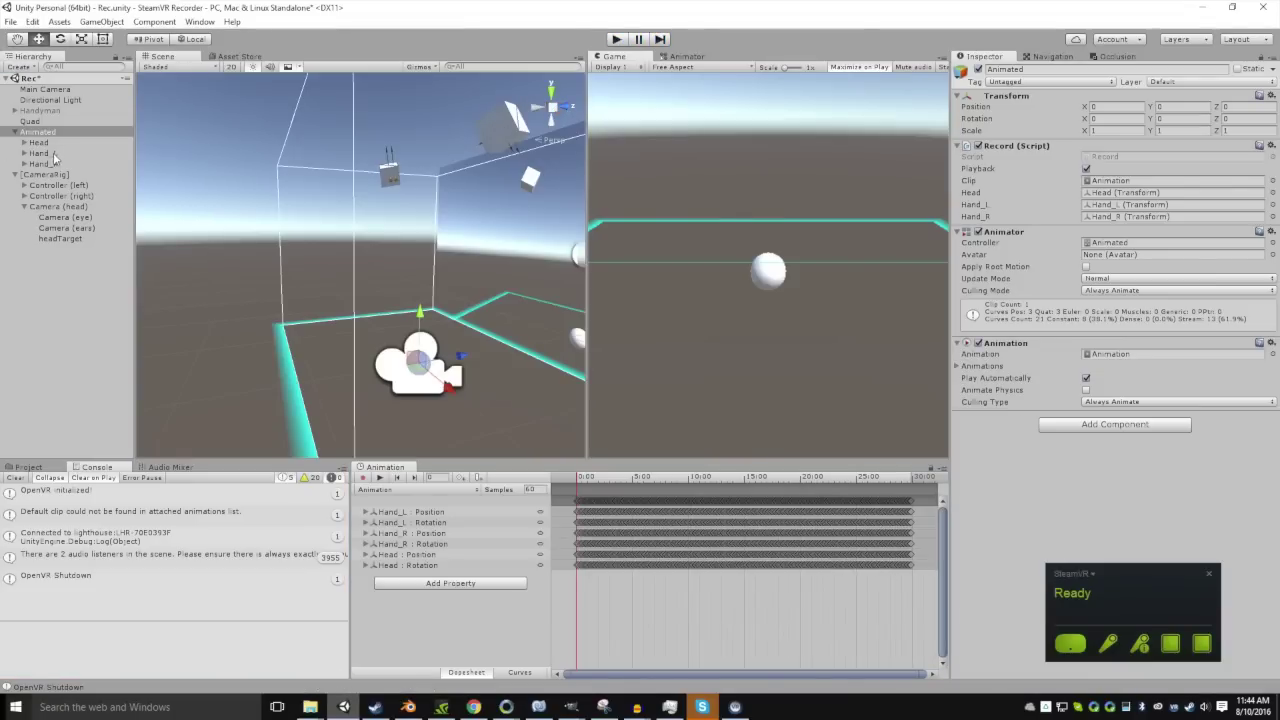
Select Handyman and run Play mode so the recorded motion drives the ragdoll, then stop.
click(55, 111)
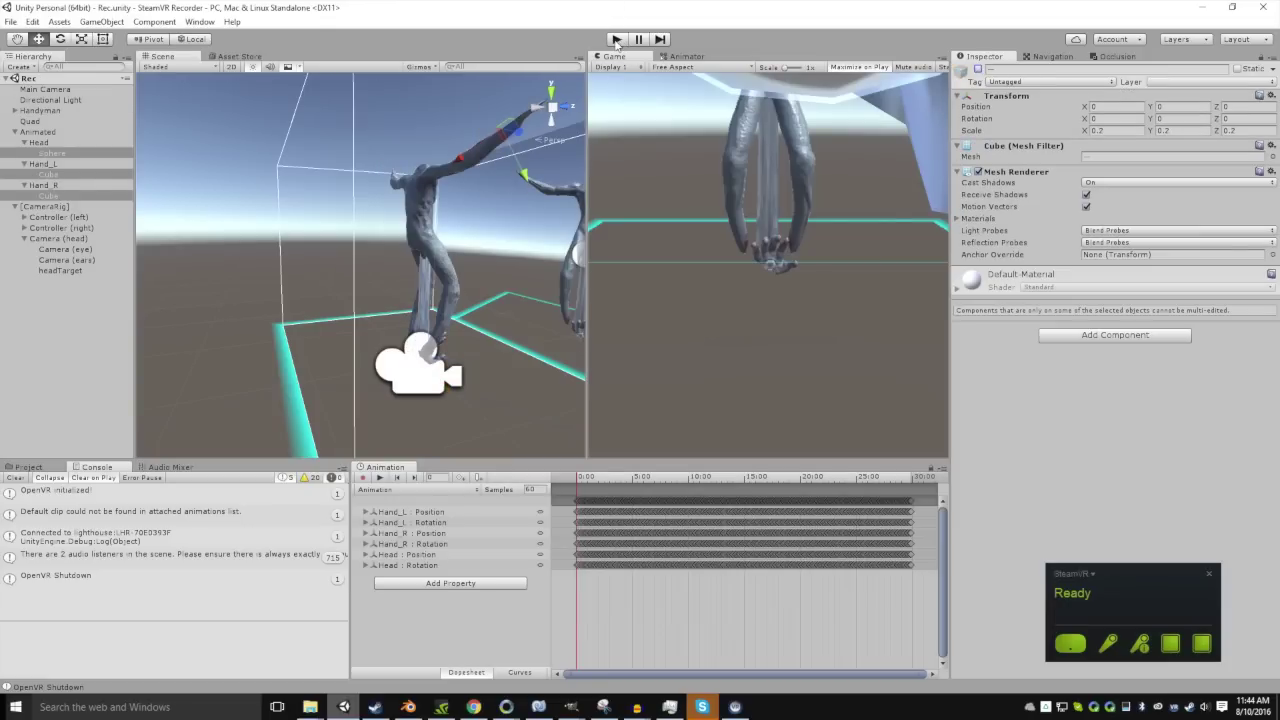
click(617, 40)
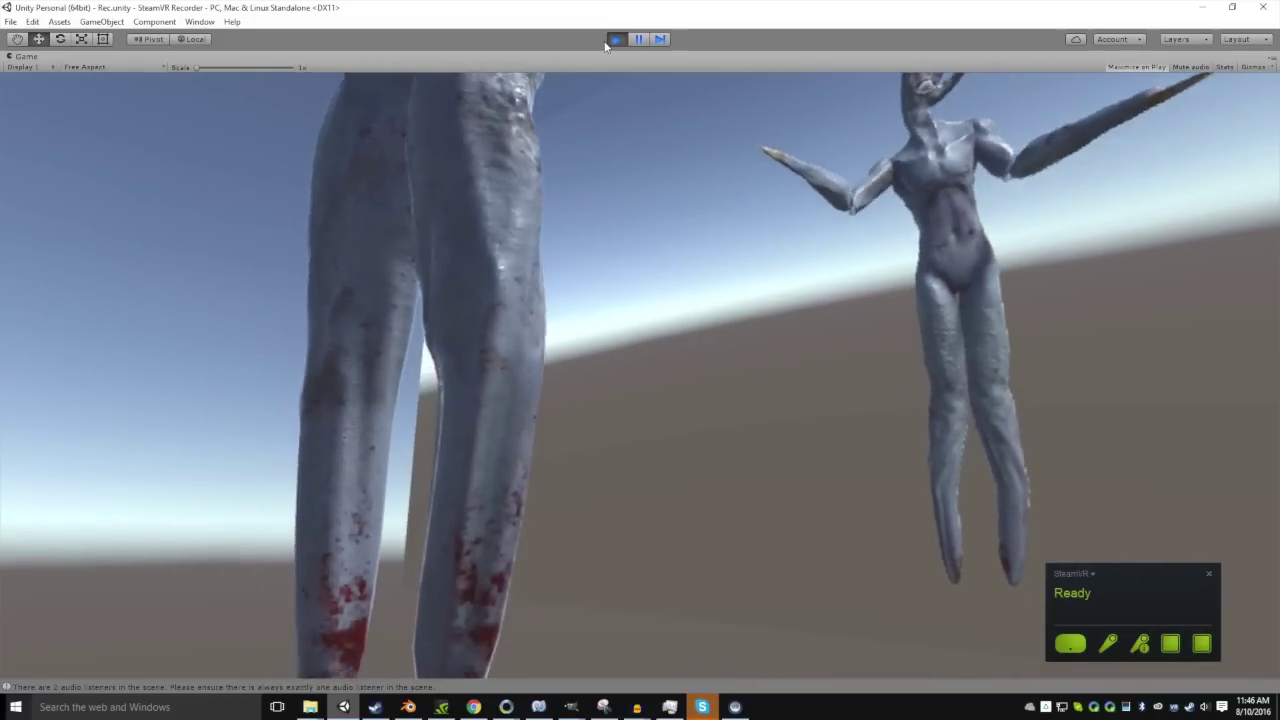
click(616, 39)
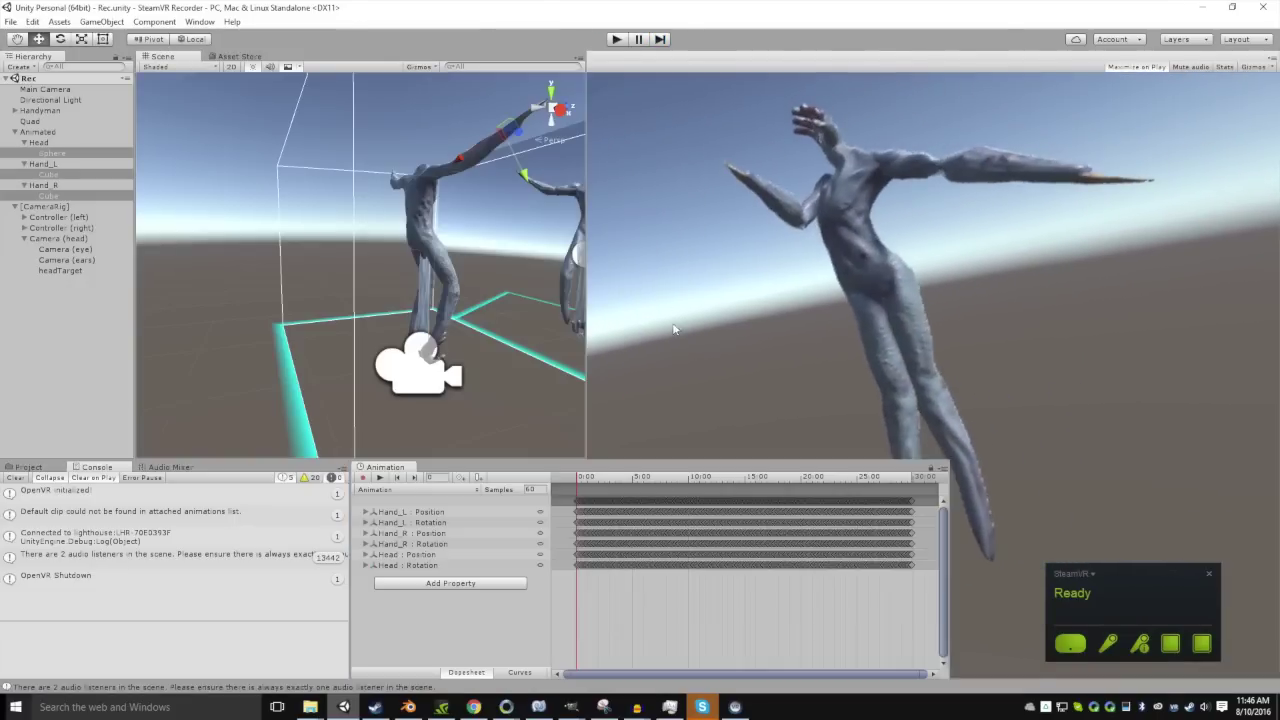